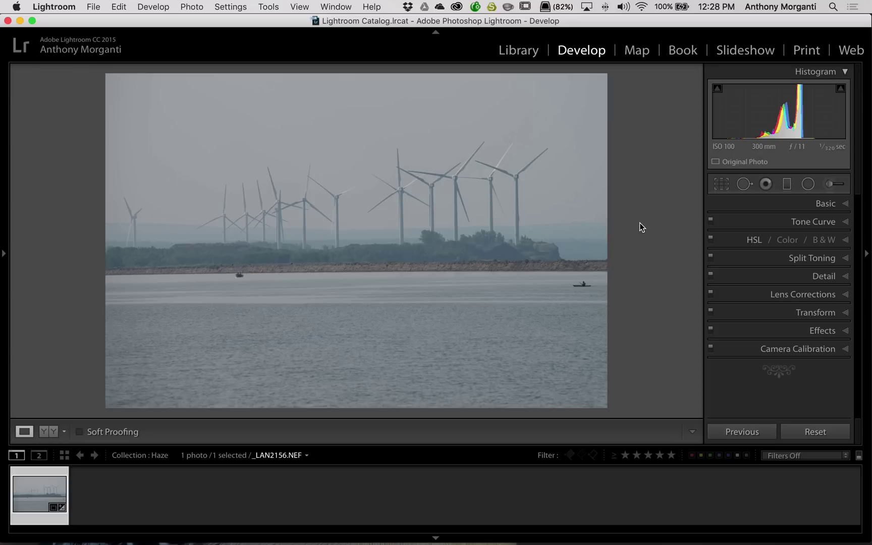
Try whole-photo Dehaze at +100 and weaker strengths, then reset it to 0
click(802, 330)
scroll(802, 332, down, 3)
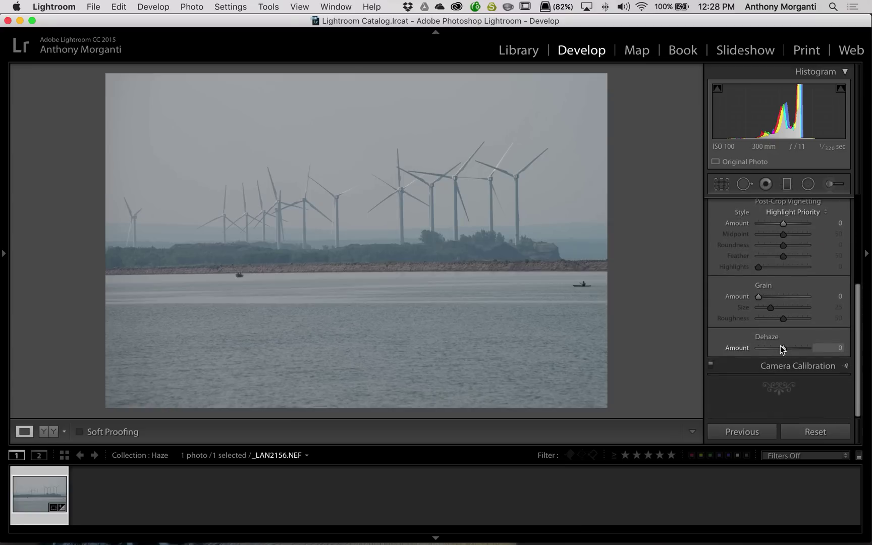
drag(782, 348, 808, 349)
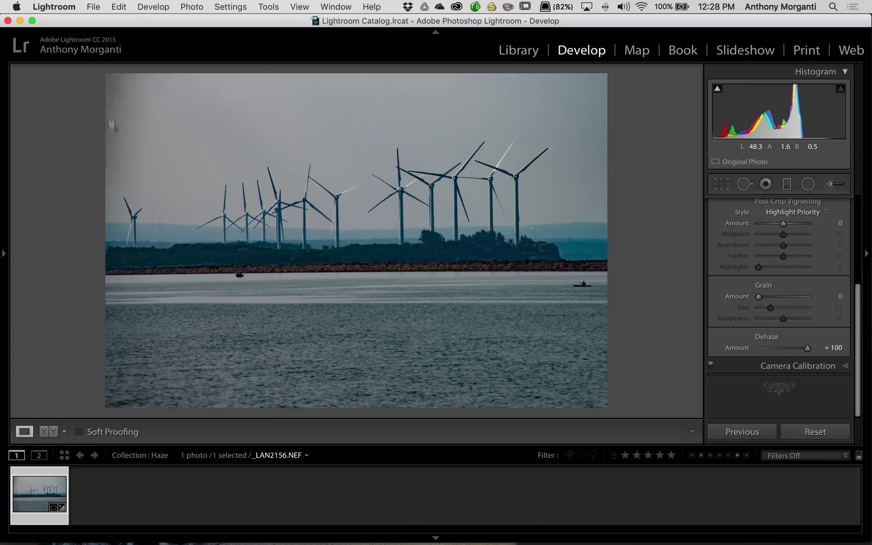
drag(807, 349, 785, 353)
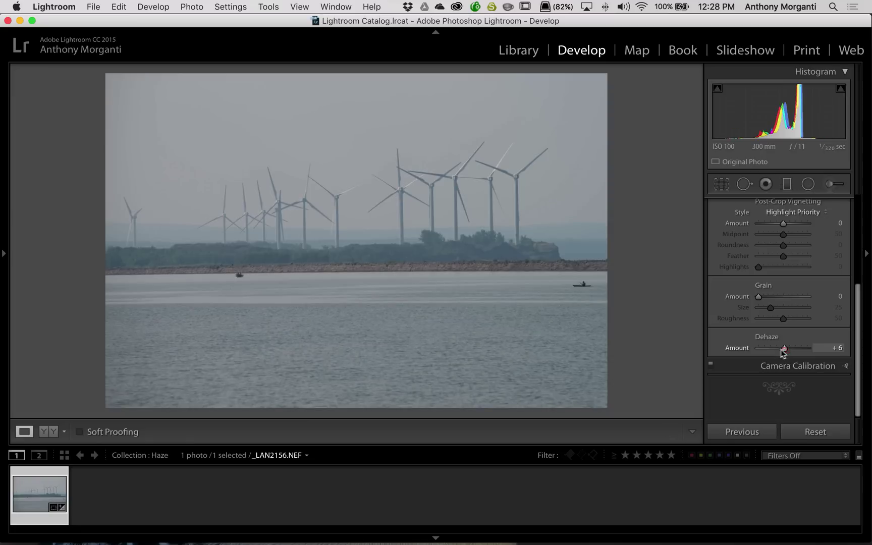
double_click(736, 347)
scroll(816, 210, up, 5)
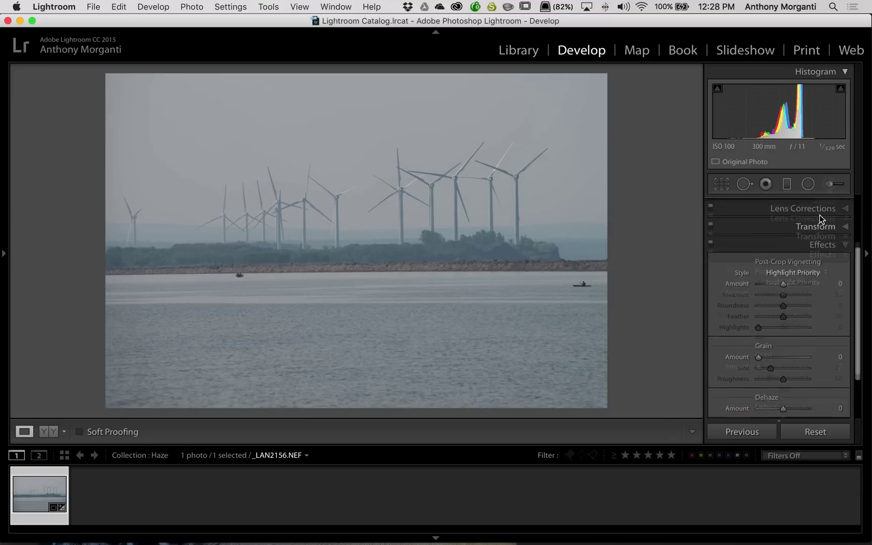
Set up an Adjustment Brush with its sliders reset, Dehaze at 64 and pins hidden
click(846, 331)
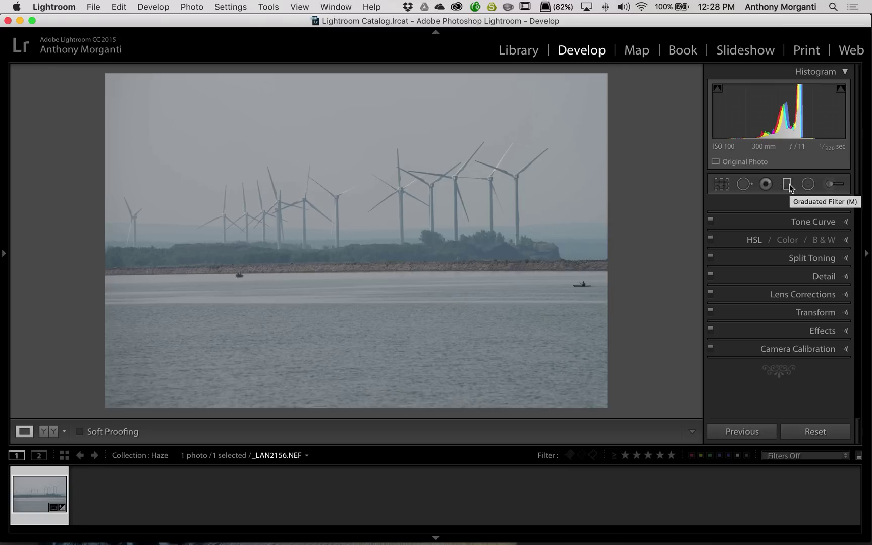
click(824, 184)
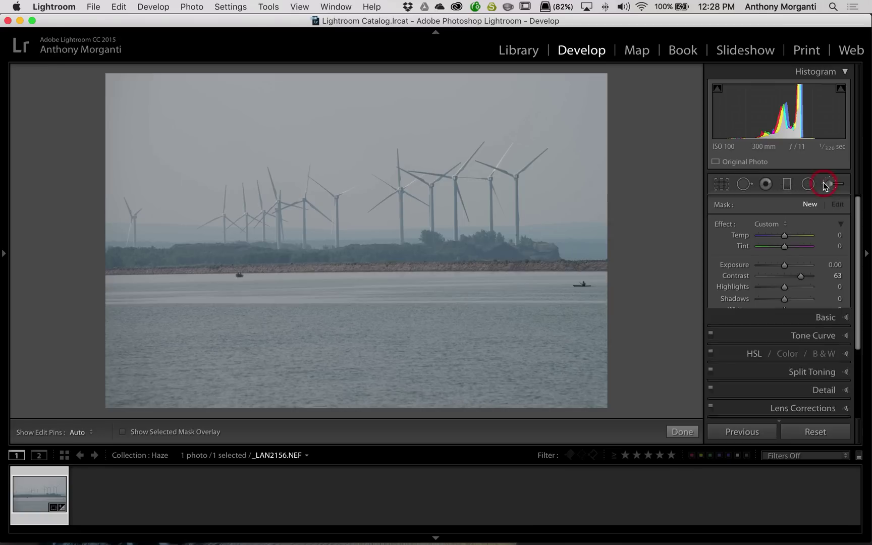
double_click(727, 222)
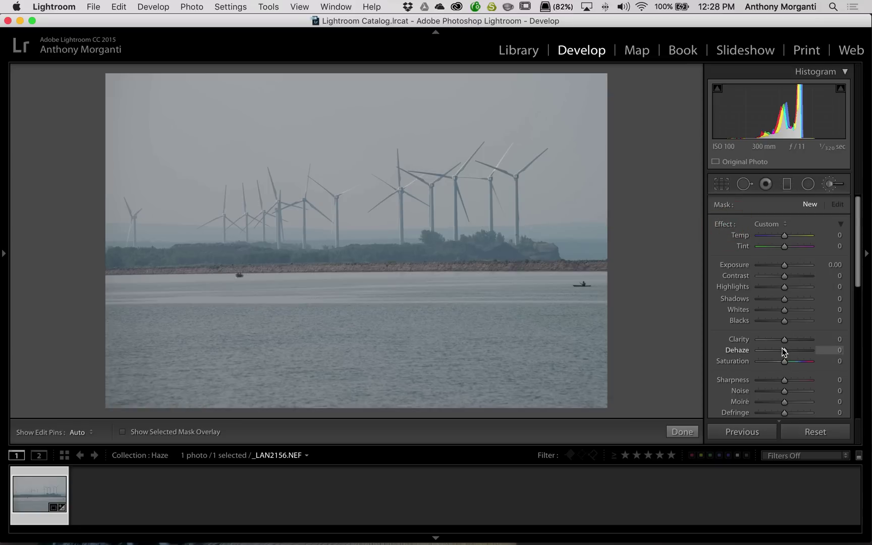
drag(784, 350, 801, 351)
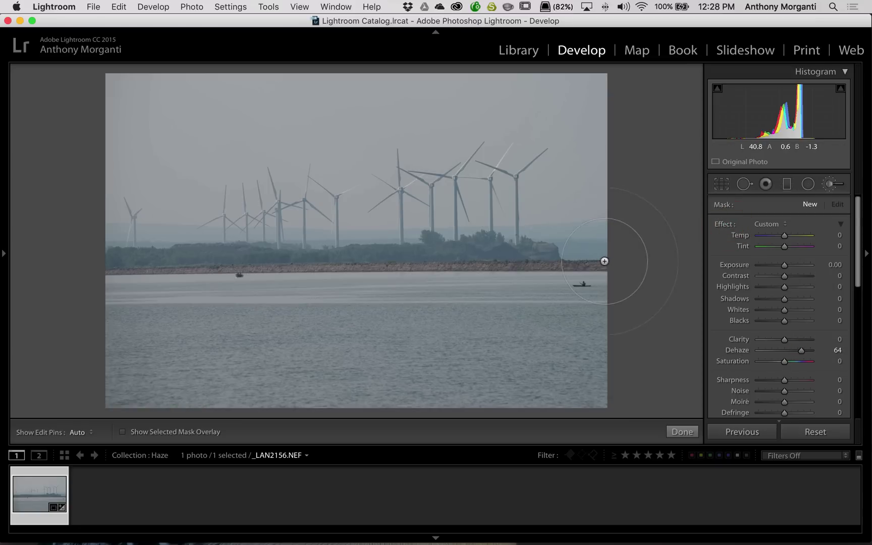
key(h)
Paint the Dehaze 64 brush across the right edge, the water, the horizon and the land
drag(600, 253, 135, 265)
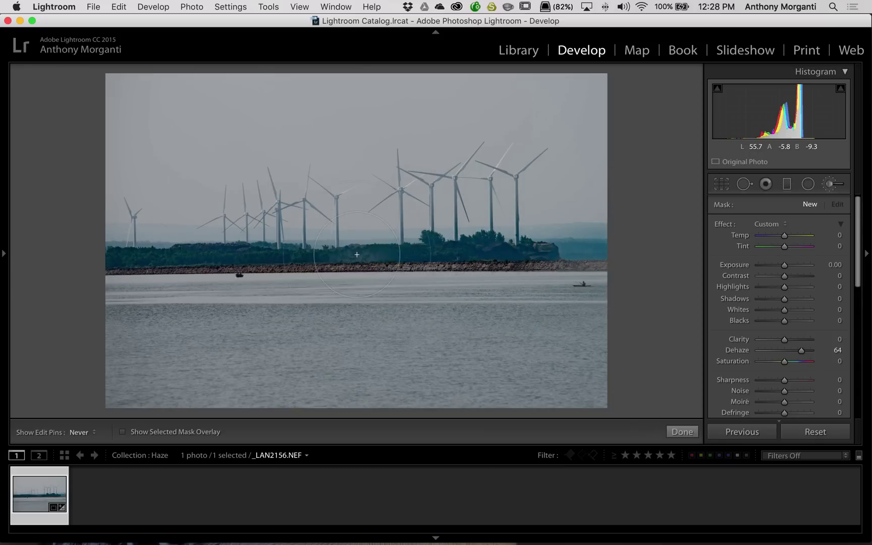
mouse_move(100, 318)
mouse_down()
mouse_move(579, 317)
mouse_move(426, 323)
mouse_move(561, 333)
mouse_move(499, 347)
mouse_move(550, 353)
mouse_move(528, 364)
mouse_move(421, 374)
mouse_move(97, 370)
mouse_up()
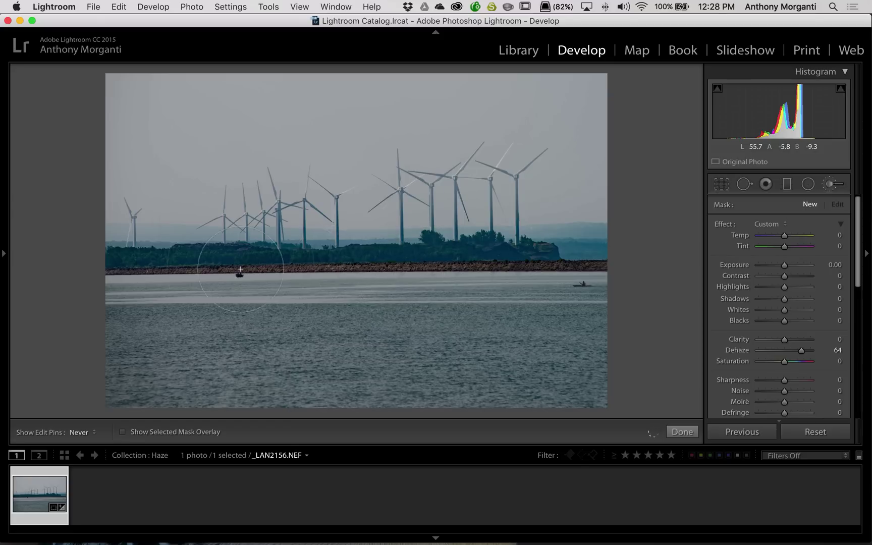
mouse_move(146, 268)
mouse_down()
mouse_move(444, 268)
mouse_move(629, 281)
mouse_move(600, 276)
mouse_up()
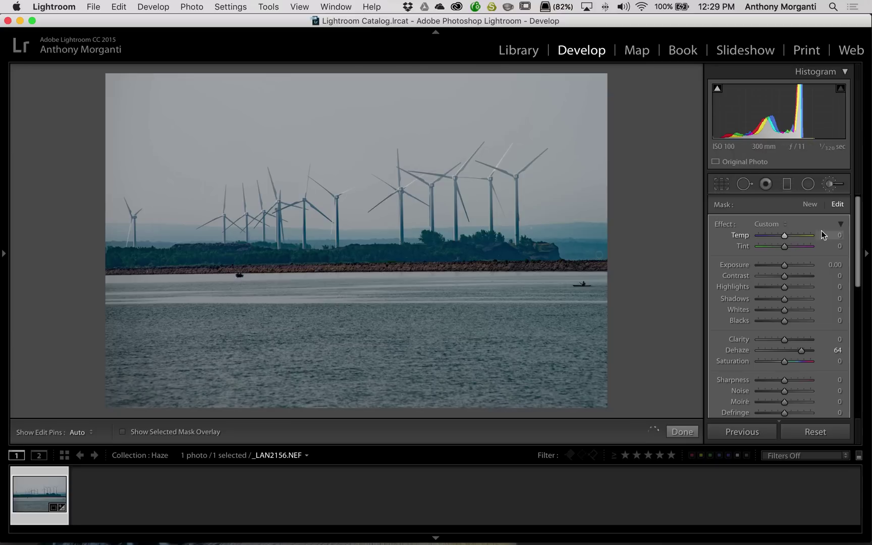
scroll(763, 345, down, 3)
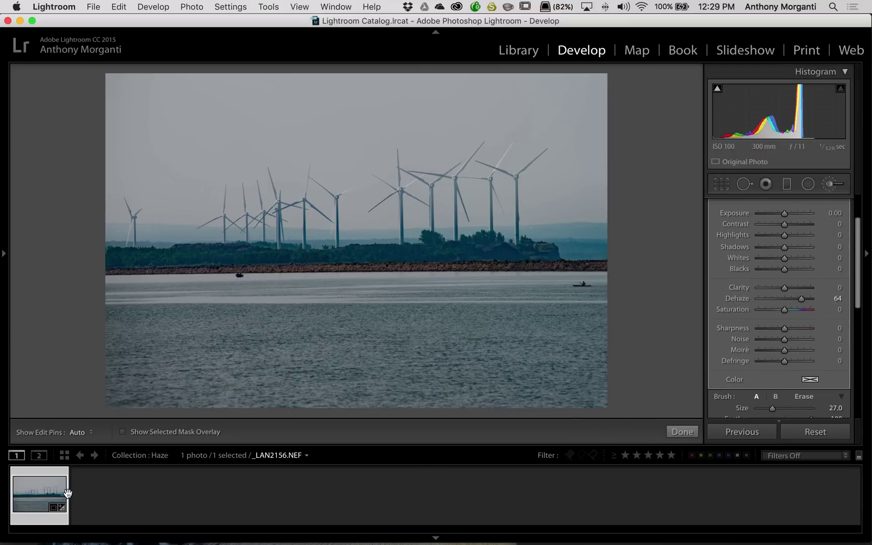
Create virtual copy _LAN2156.NEF Copy 1, view it, then return to the original photo
right_click(382, 297)
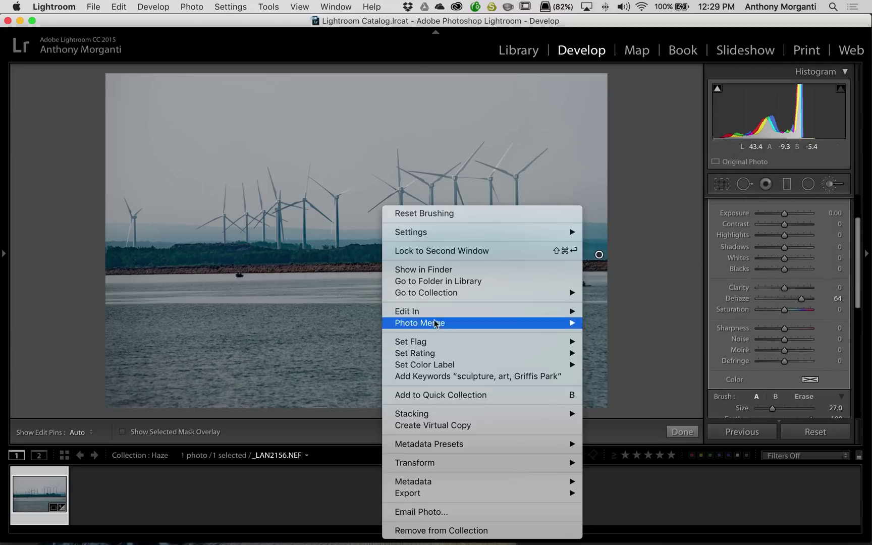
mouse_move(498, 447)
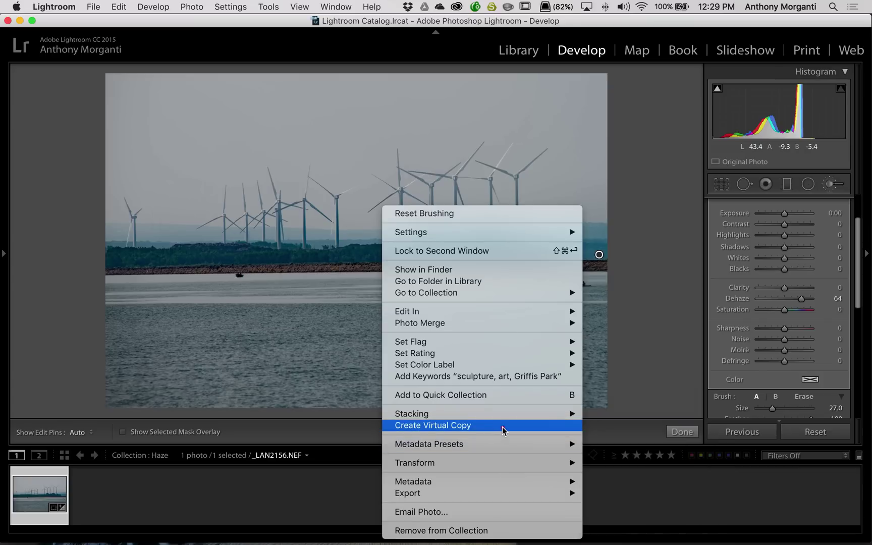
click(502, 425)
click(113, 505)
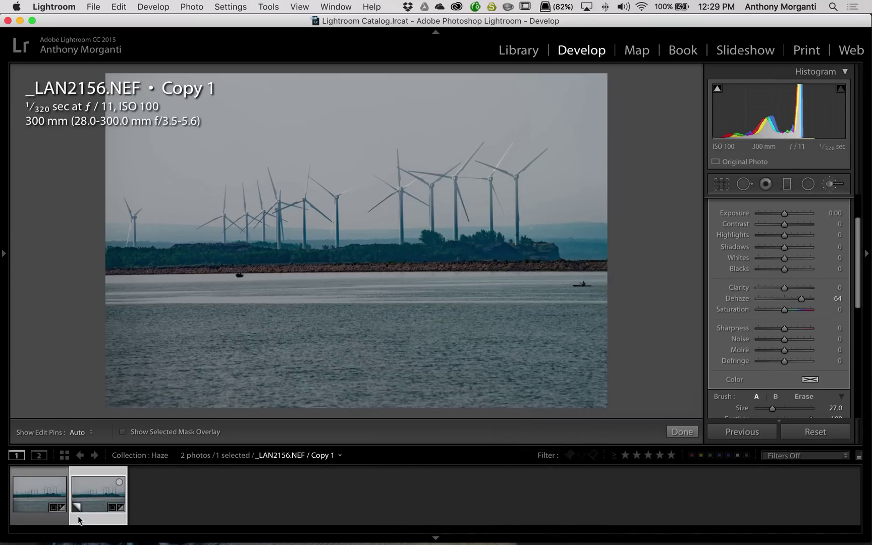
click(43, 495)
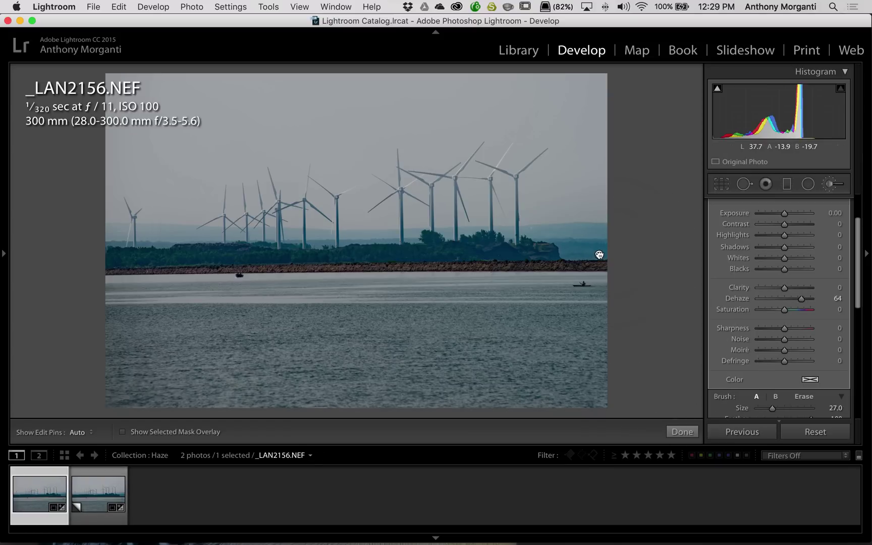
Delete the dehaze brush adjustment from the original and reset the brush Dehaze to 0
key(Delete)
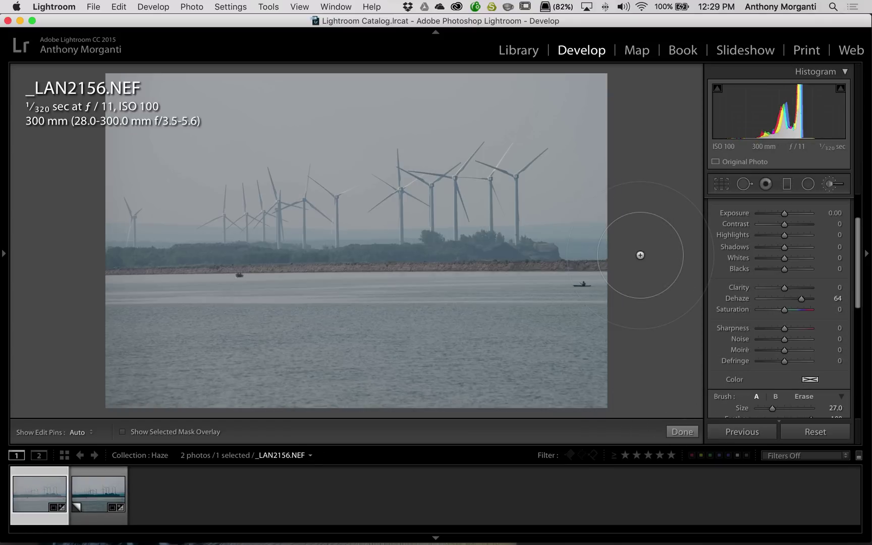
double_click(738, 299)
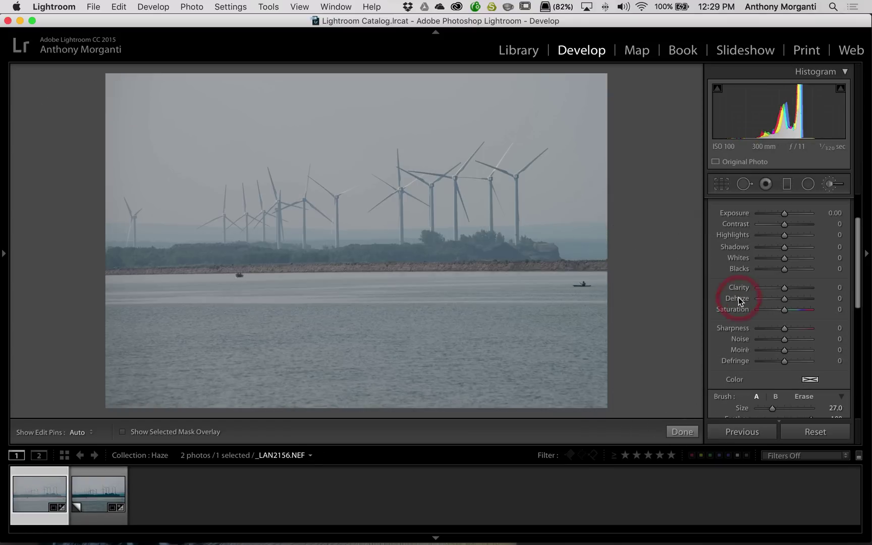
scroll(740, 301, up, 3)
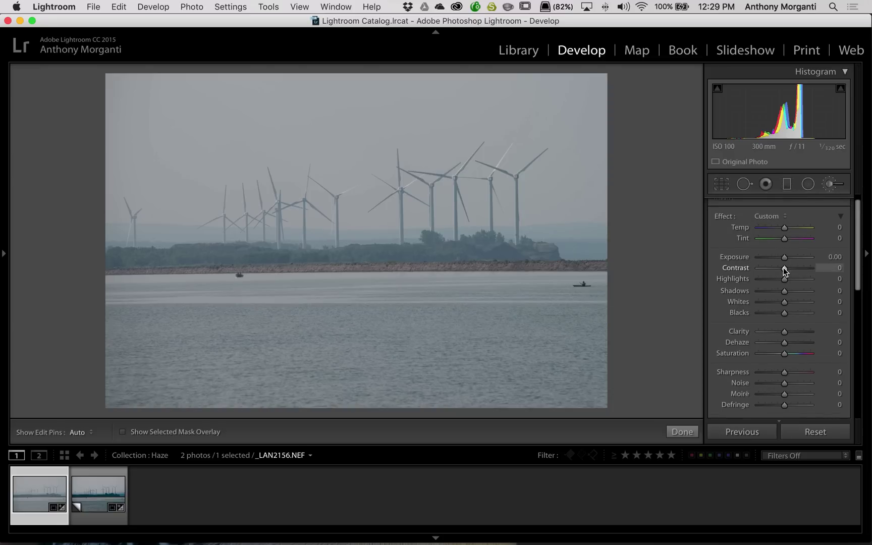
Paint a Contrast 89 brush across the treeline and the water with pins hidden
drag(785, 271, 806, 268)
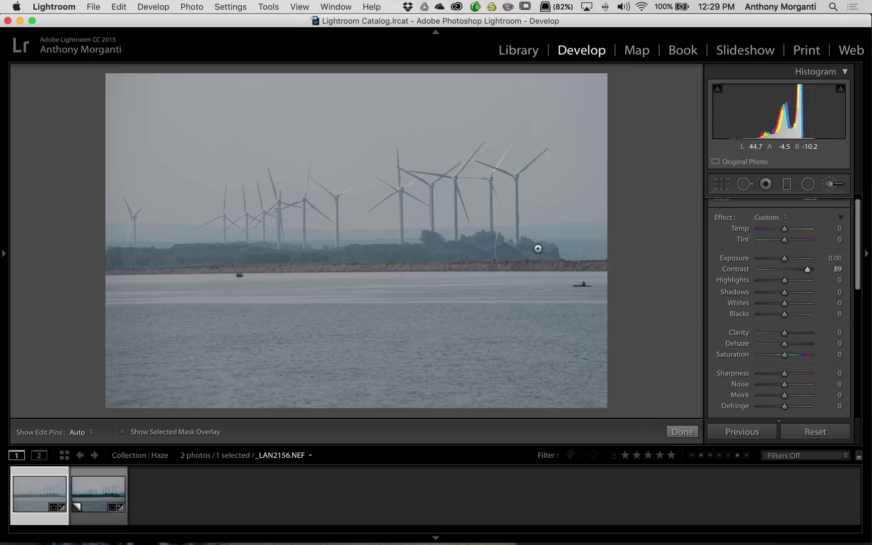
key(h)
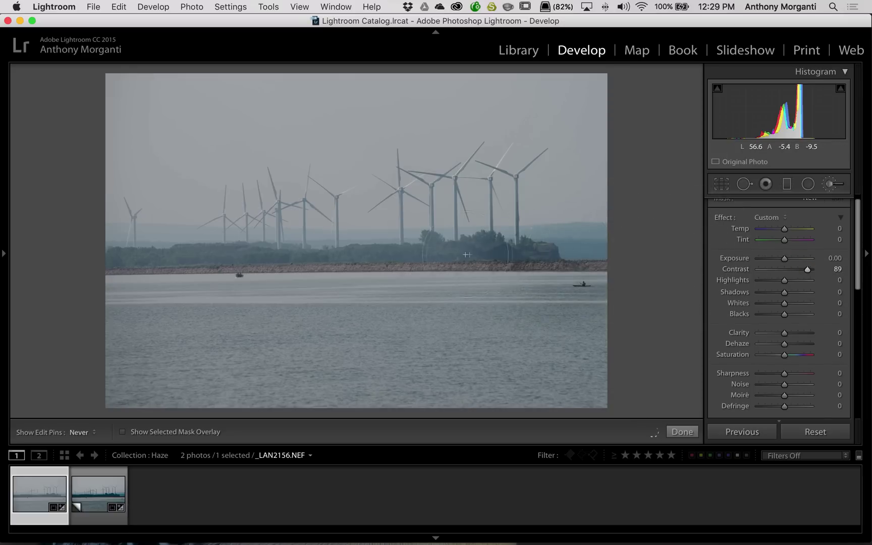
mouse_move(466, 254)
mouse_down()
mouse_move(501, 249)
mouse_move(465, 249)
mouse_move(477, 240)
mouse_move(355, 241)
mouse_move(380, 244)
mouse_move(114, 255)
mouse_up()
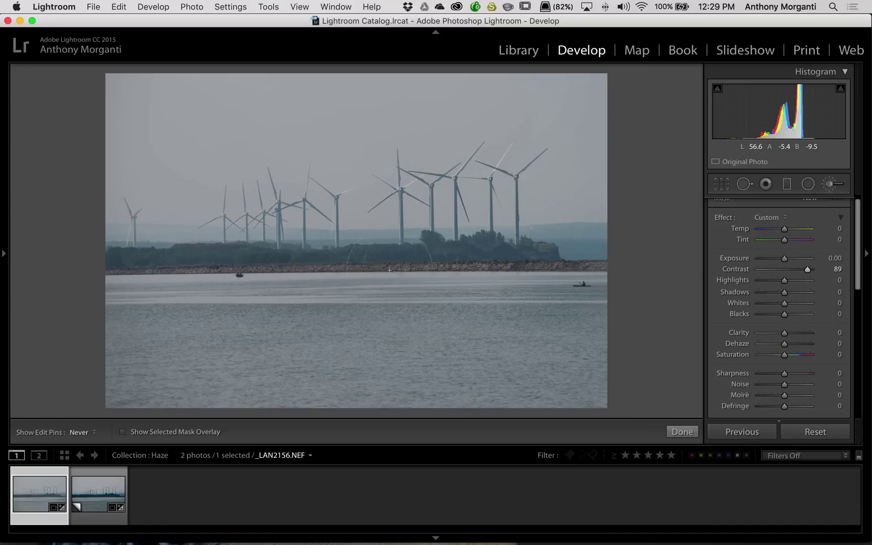
mouse_move(532, 308)
mouse_down()
mouse_move(147, 351)
mouse_move(379, 352)
mouse_move(568, 376)
mouse_up()
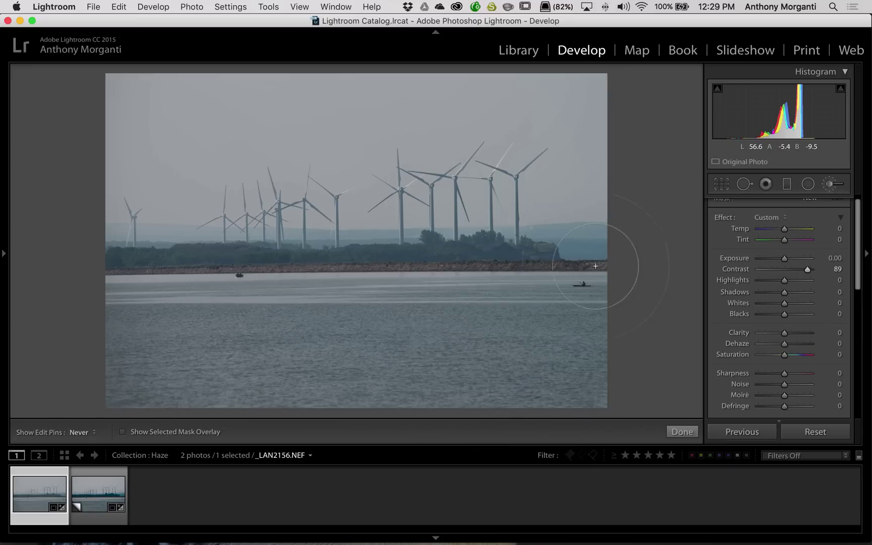
Give the brushed area Clarity 35, Highlights 21, Shadows -21 and Whites 31, then view Copy 1
key(h)
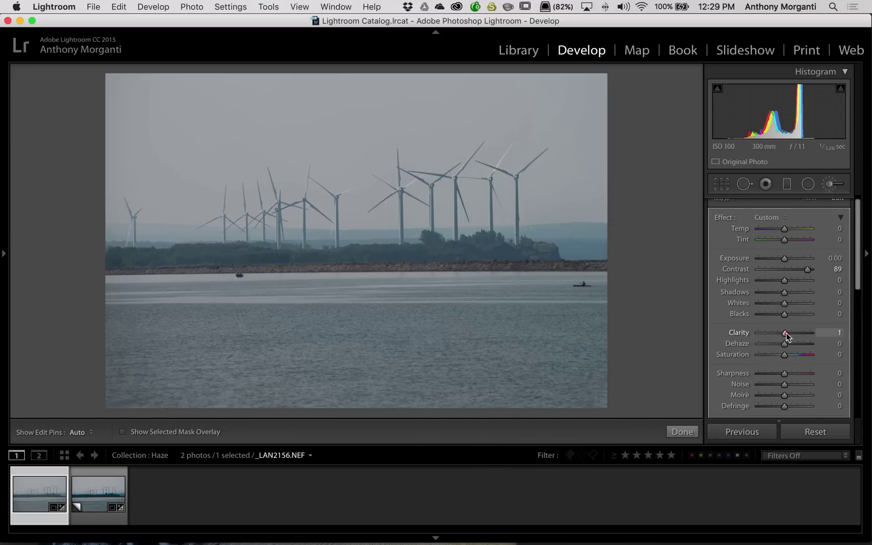
drag(791, 333, 792, 334)
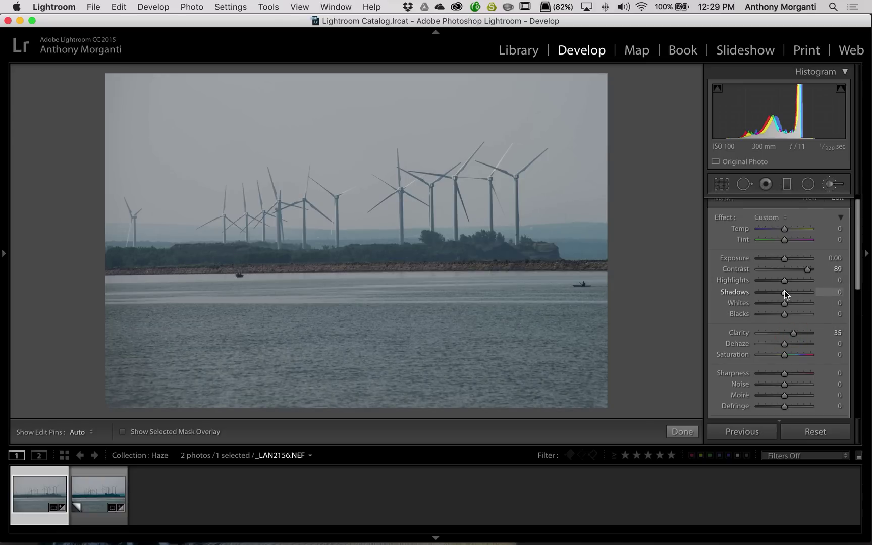
mouse_move(785, 294)
mouse_down()
mouse_move(794, 305)
mouse_move(790, 283)
mouse_up()
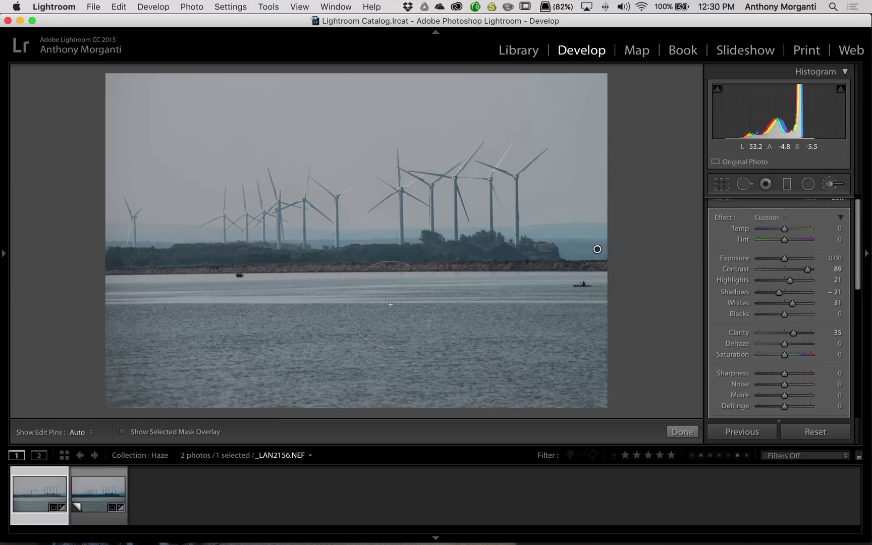
click(98, 493)
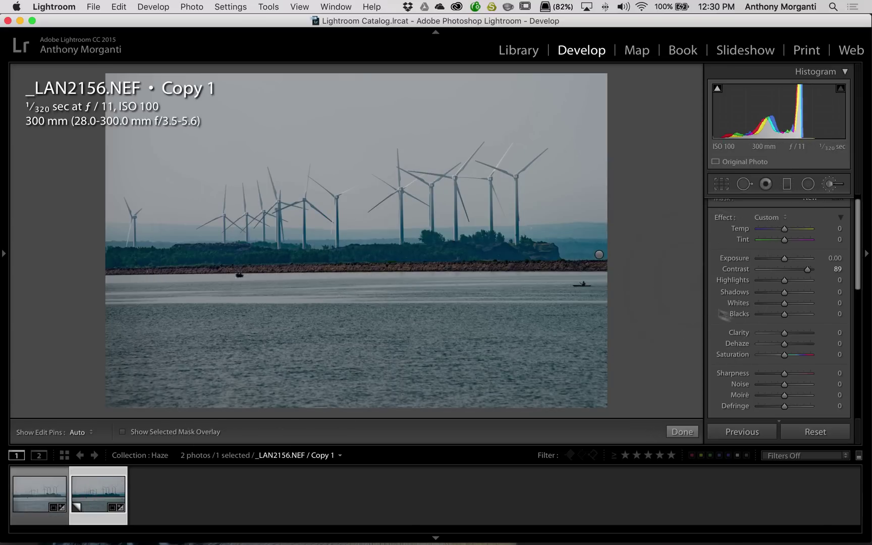
Lower Copy 1's brushed Dehaze from 64 to 38, then reselect the original's contrast brush adjustment
click(599, 255)
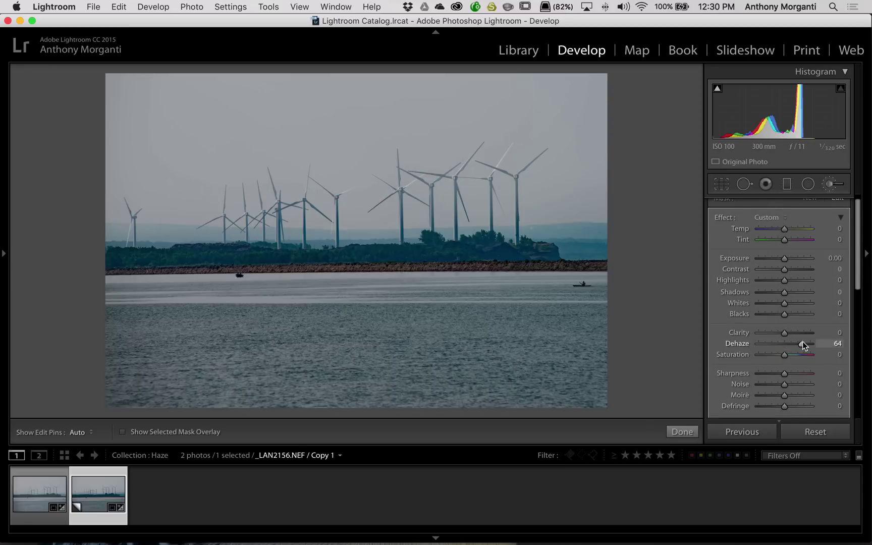
drag(803, 347, 795, 346)
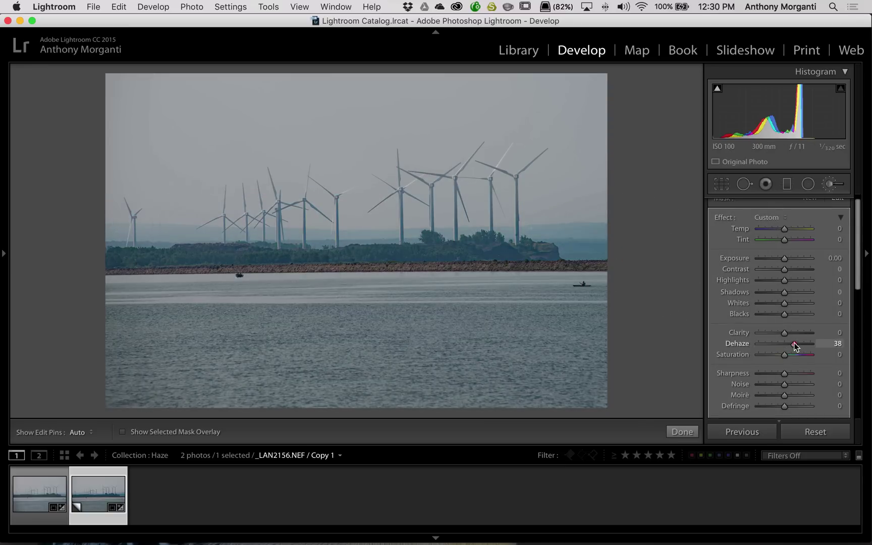
click(38, 486)
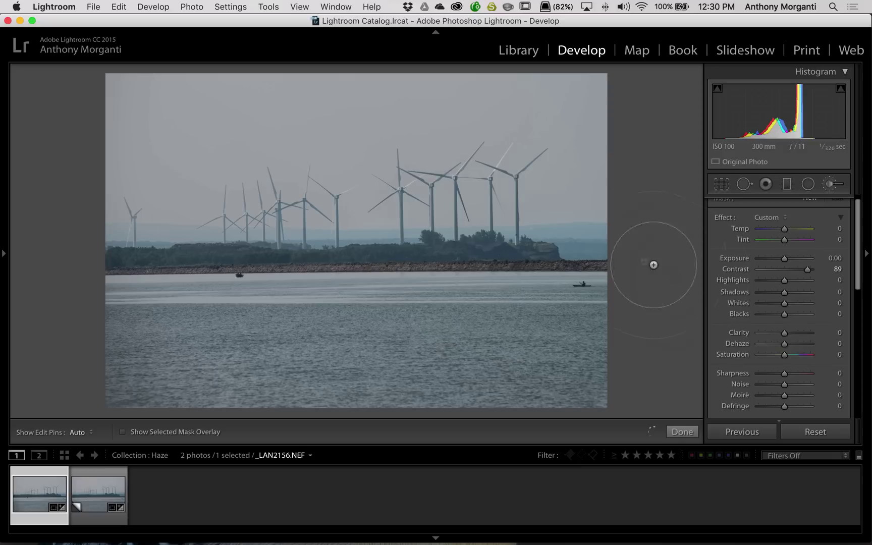
click(595, 248)
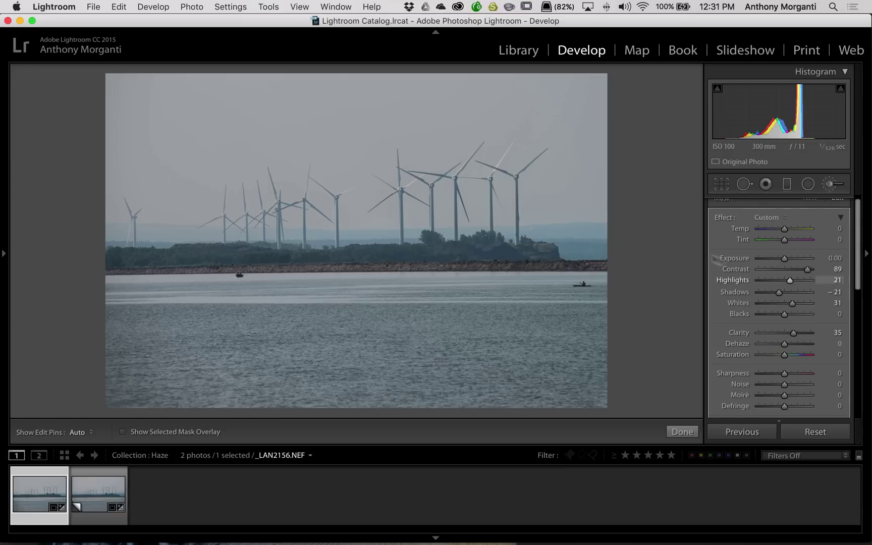
Switch between Copy 1 and the original twice to compare them, finishing on the original
scroll(748, 299, down, 1)
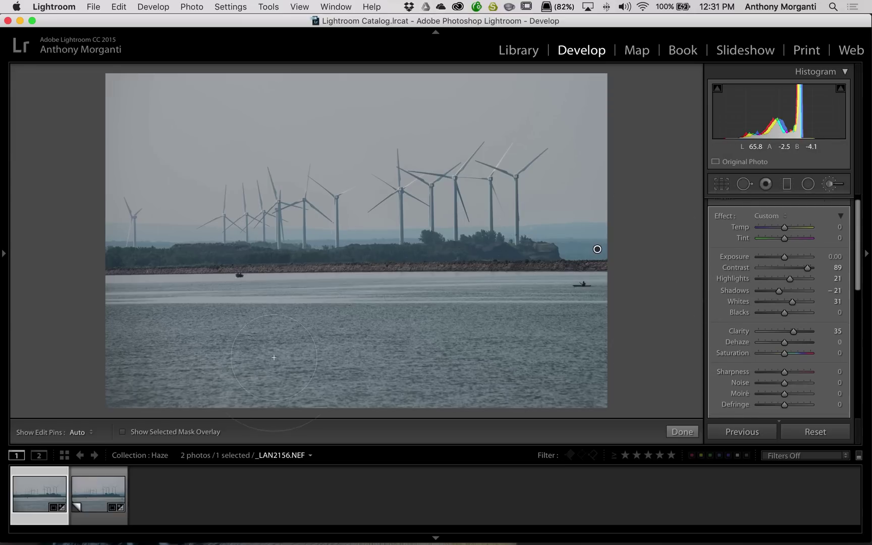
click(91, 488)
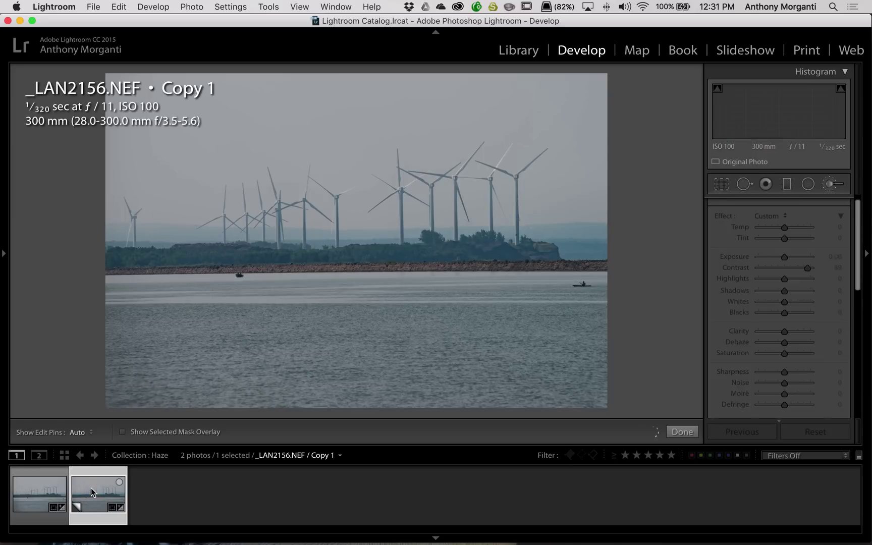
click(50, 490)
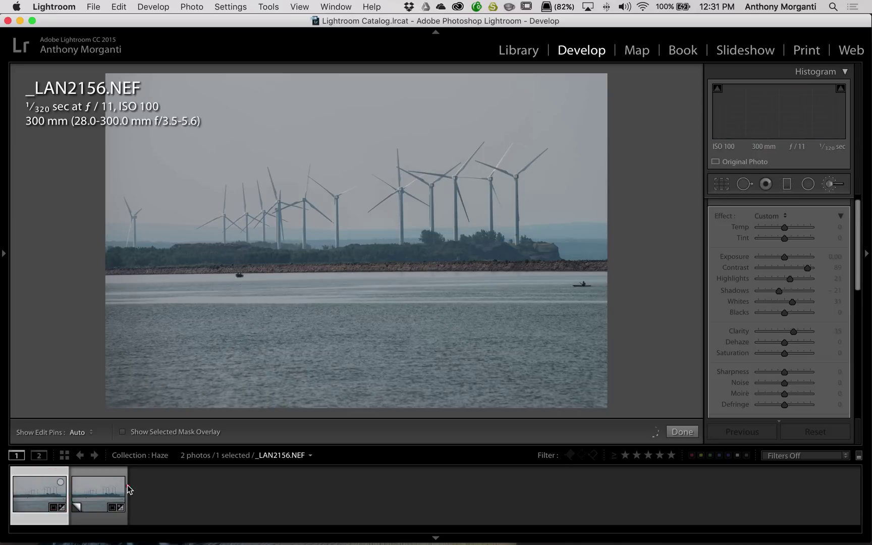
click(110, 486)
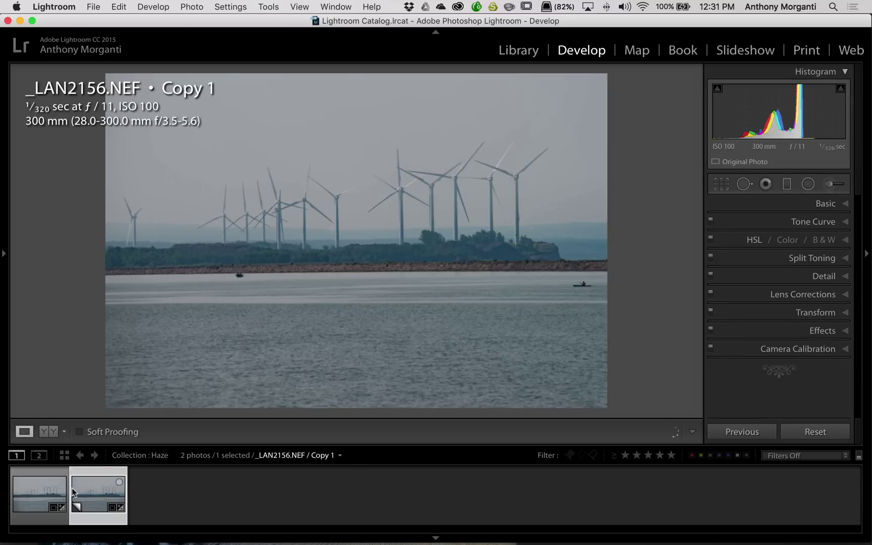
click(39, 502)
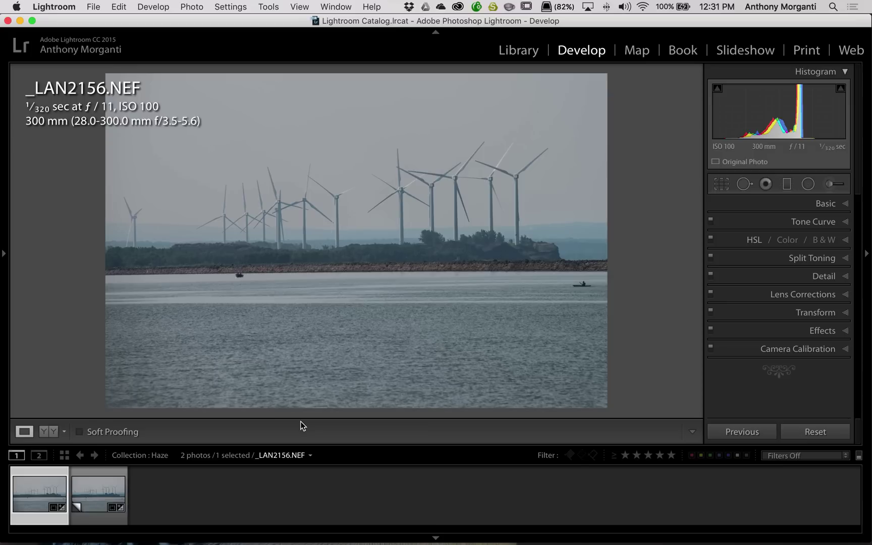